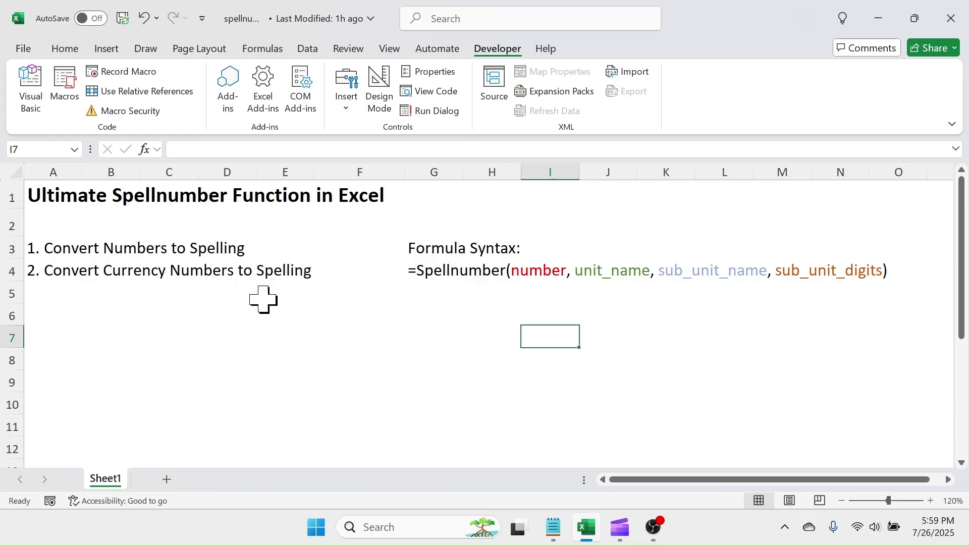
Highlight the two numbered topic lines in A3:E4, then deselect them.
{"action": "left_click_drag", "start_coordinate": [52, 249], "coordinate": [300, 270]}
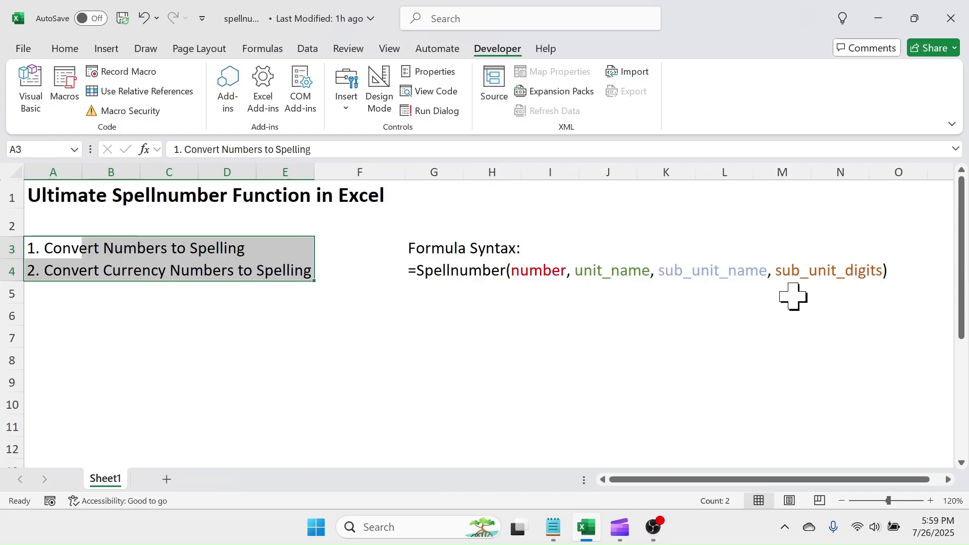
{"action": "left_click", "coordinate": [684, 339]}
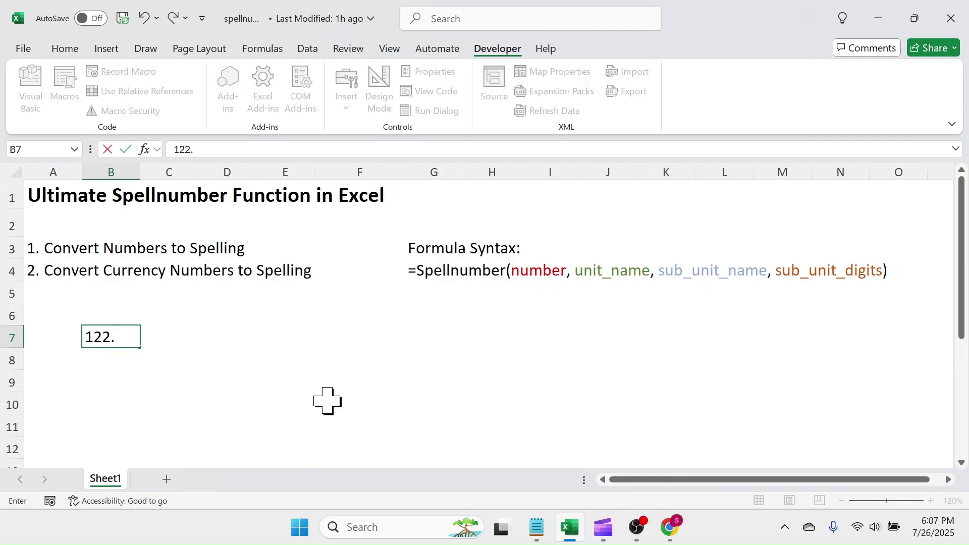
Commit 122.67 in B7 and enter =Spellnumber(B7) in C7 to spell it out.
{"action": "key", "text": "Return"}
{"action": "left_click", "coordinate": [169, 336]}
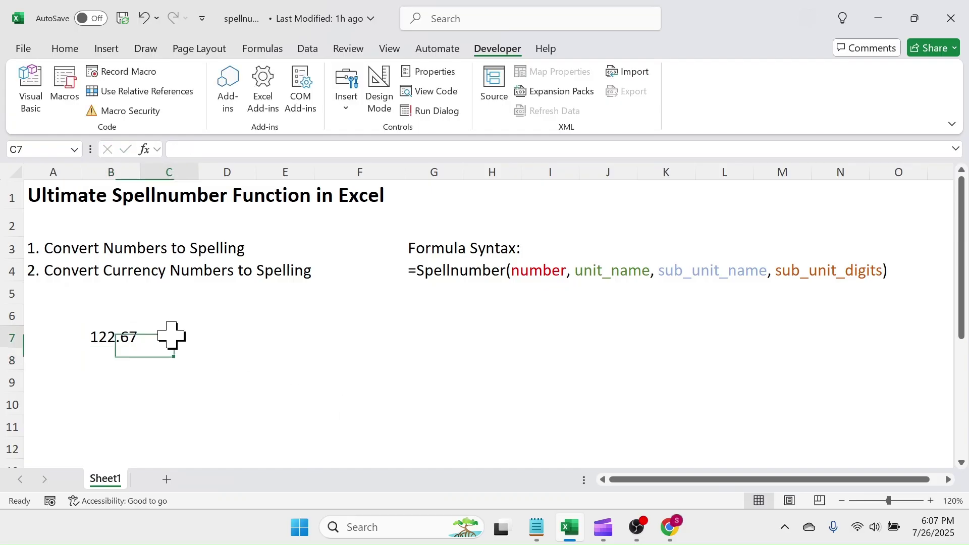
{"action": "type", "text": "=Sp"}
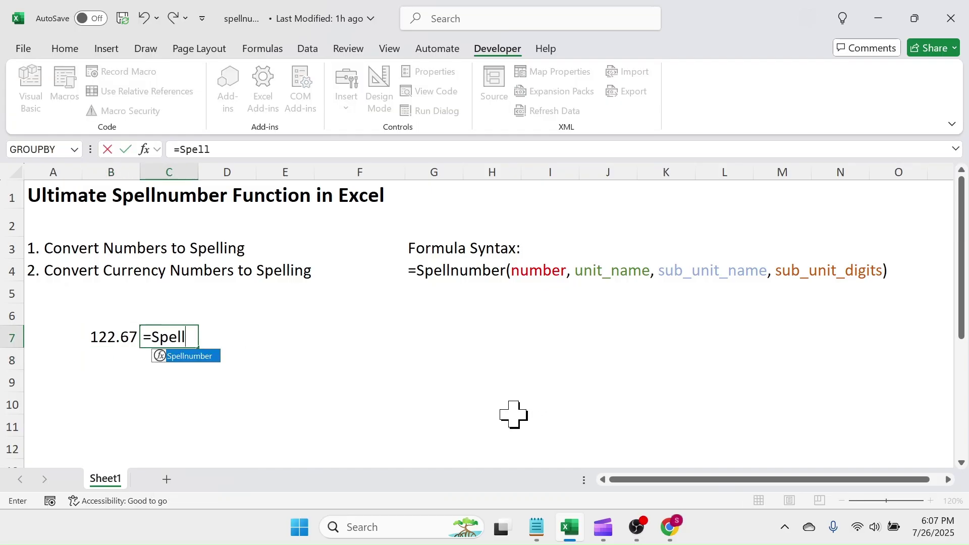
{"action": "type", "text": "ell"}
{"action": "double_click", "coordinate": [197, 359]}
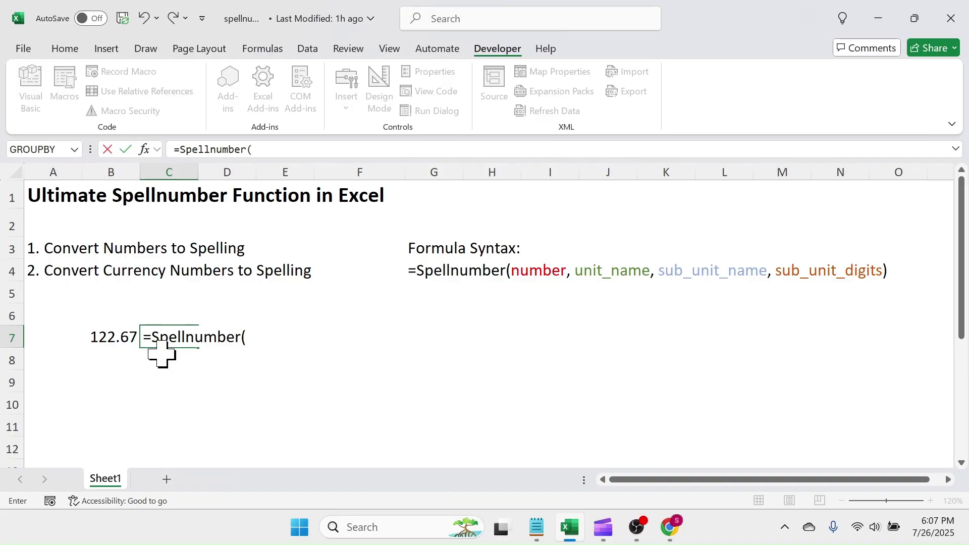
{"action": "key", "text": "Left"}
{"action": "type", "text": ")"}
{"action": "key", "text": "Return"}
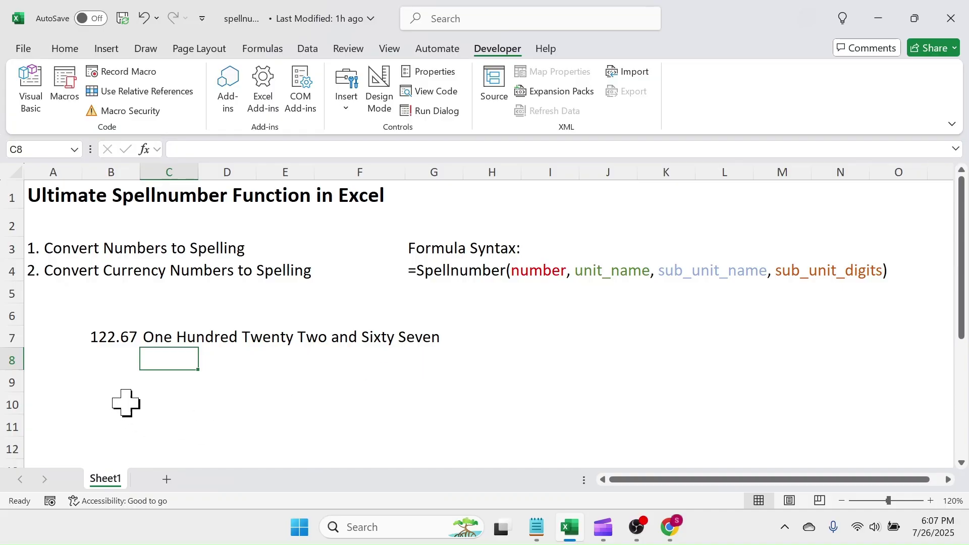
Change B7 to 34 so C7 reads Thirty Four.
{"action": "key", "text": "Down"}
{"action": "key", "text": "Right"}
{"action": "left_click", "coordinate": [119, 339]}
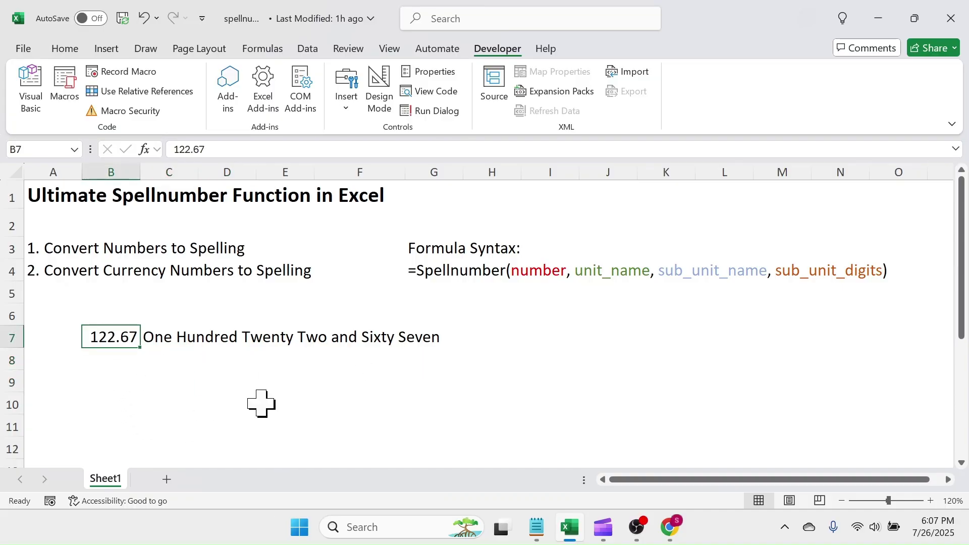
{"action": "type", "text": "34"}
{"action": "key", "text": "Return"}
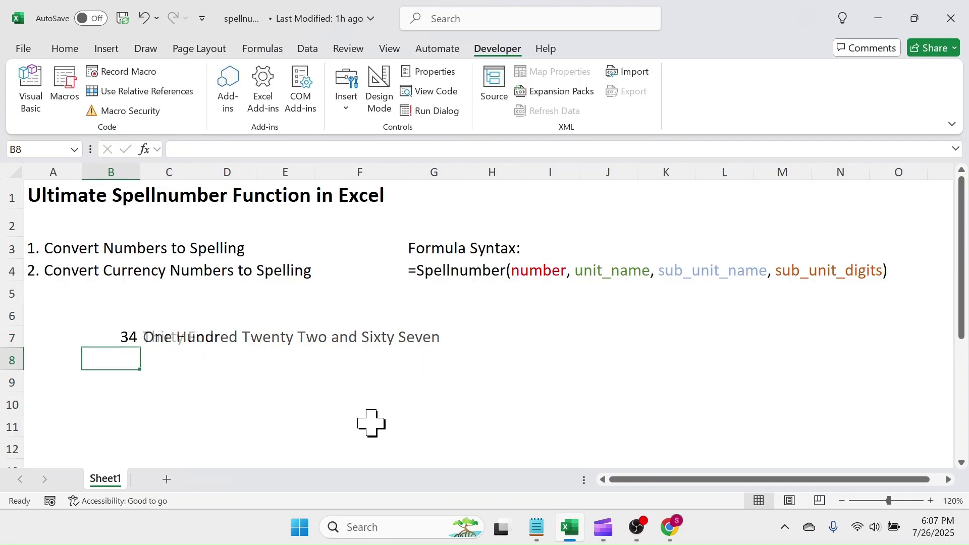
Enter the amount 987.99 in cell B9.
{"action": "left_click", "coordinate": [98, 383]}
{"action": "type", "text": "987.99"}
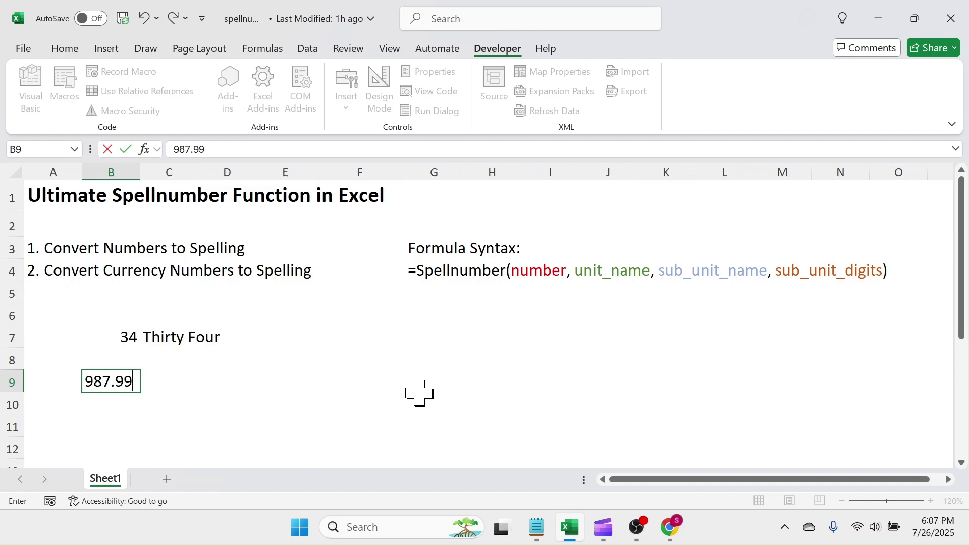
{"action": "key", "text": "Return"}
Enter =Spellnumber(B9,"US Dollar","Cents",2) in C9 to spell the amount as currency.
{"action": "left_click", "coordinate": [174, 390]}
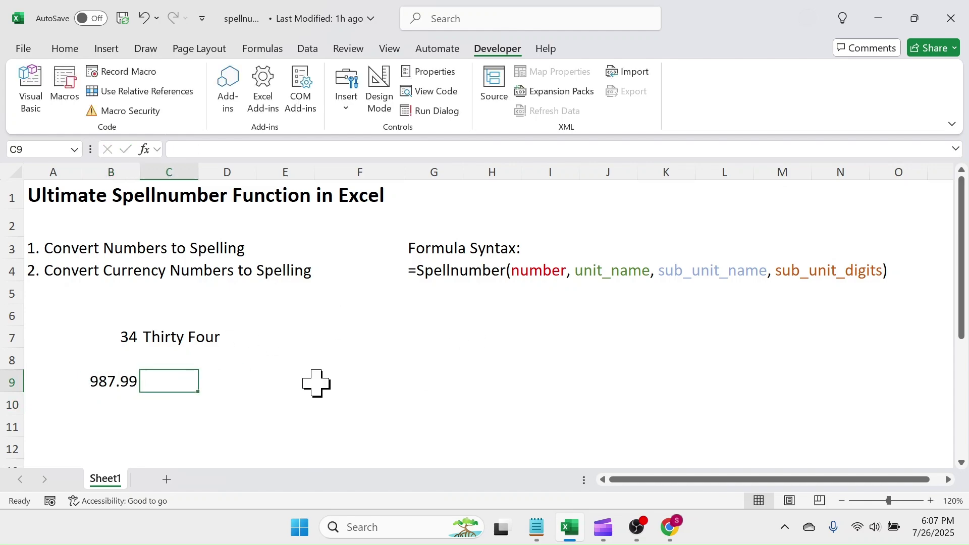
{"action": "type", "text": "="}
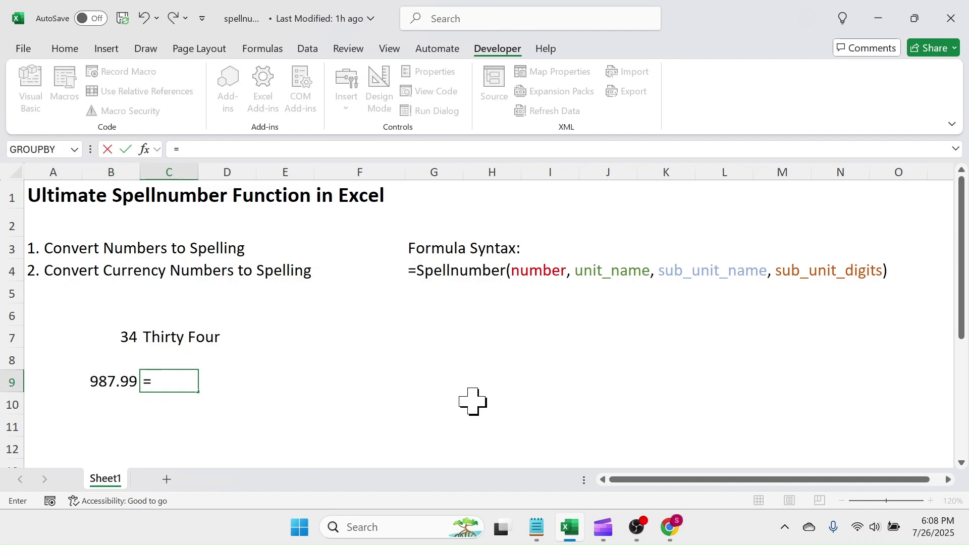
{"action": "type", "text": "spell"}
{"action": "double_click", "coordinate": [202, 401]}
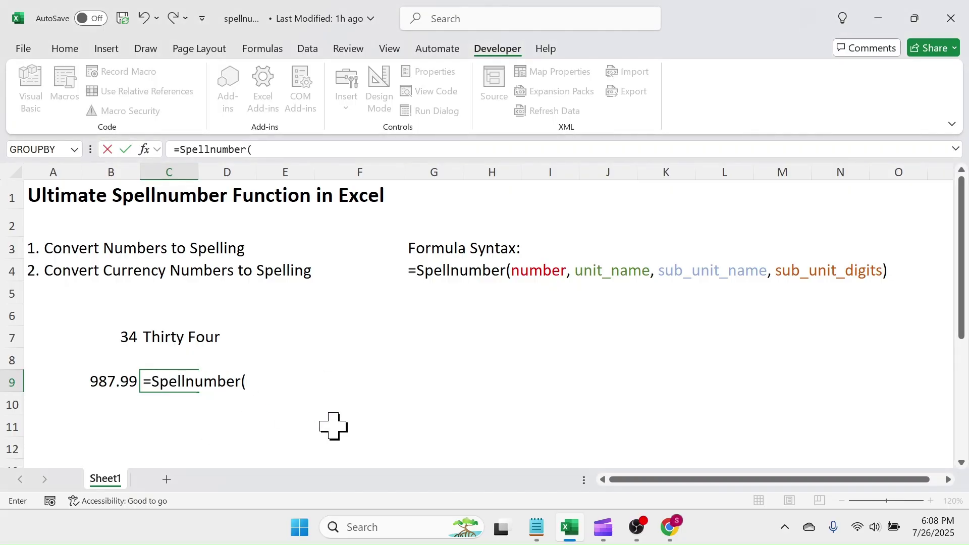
{"action": "left_click", "coordinate": [112, 382]}
{"action": "type", "text": ","}
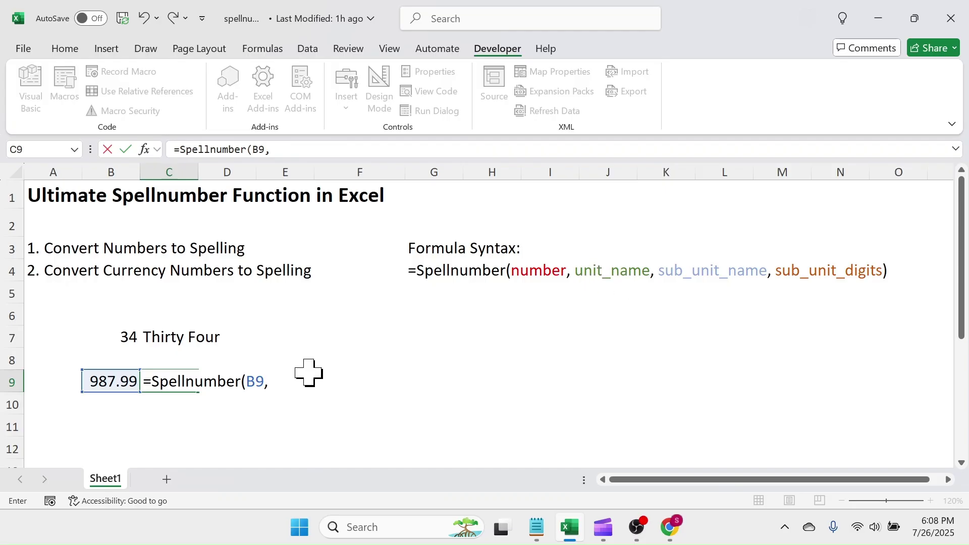
{"action": "type", "text": "\"US Dollar\",\"Cents\","}
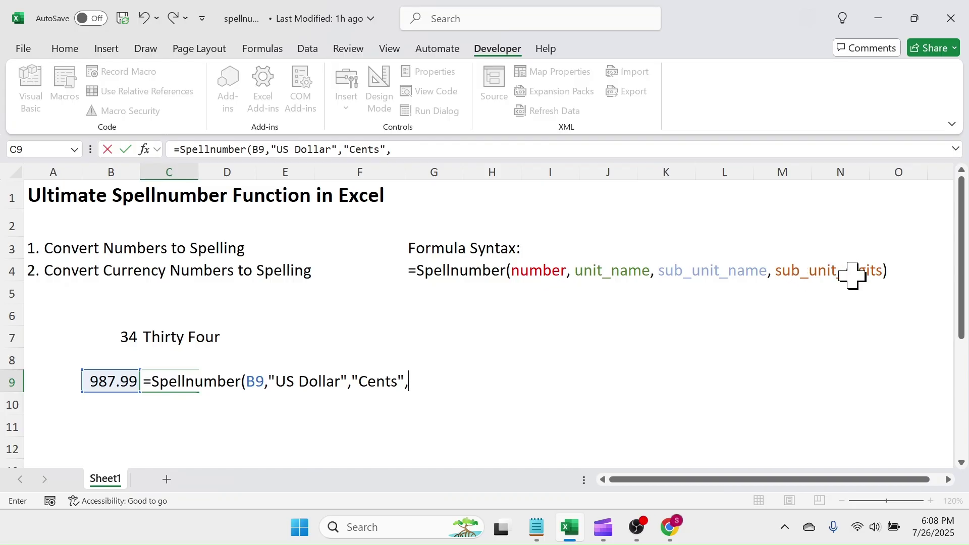
{"action": "type", "text": "2"}
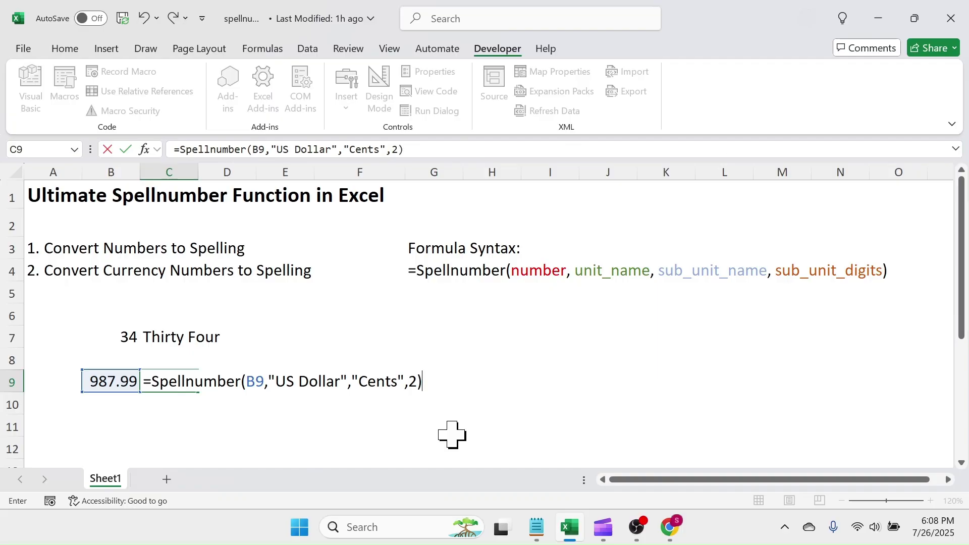
{"action": "key", "text": "Return"}
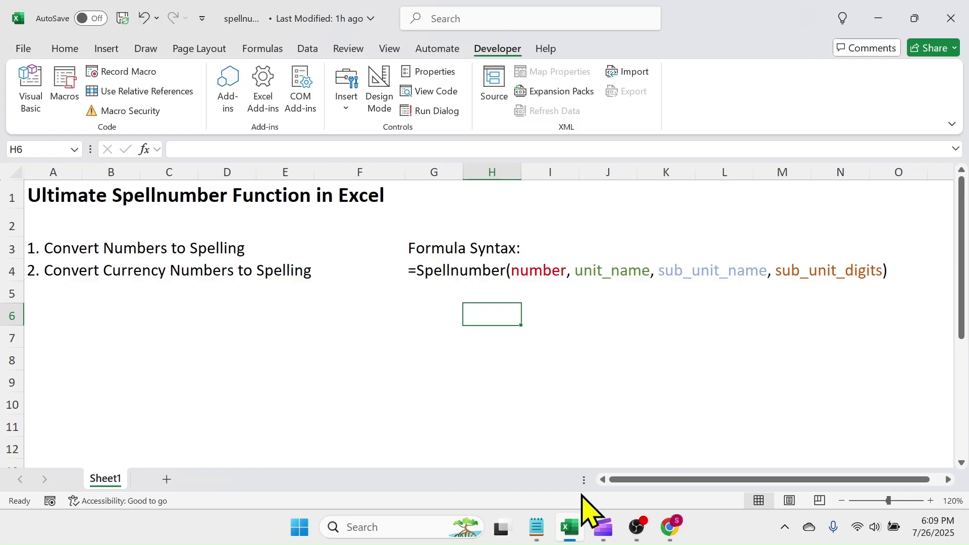
Copy the entire Spellnumber VBA function from the 'spellnumber code' Notepad file.
{"action": "left_click", "coordinate": [537, 528]}
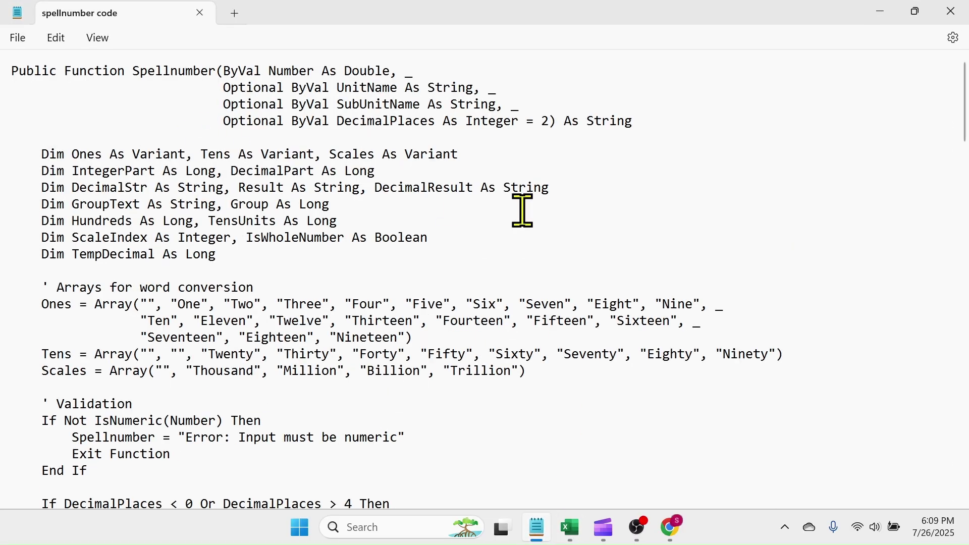
{"action": "left_click_drag", "start_coordinate": [967, 117], "coordinate": [963, 236]}
{"action": "key", "text": "ctrl+Home"}
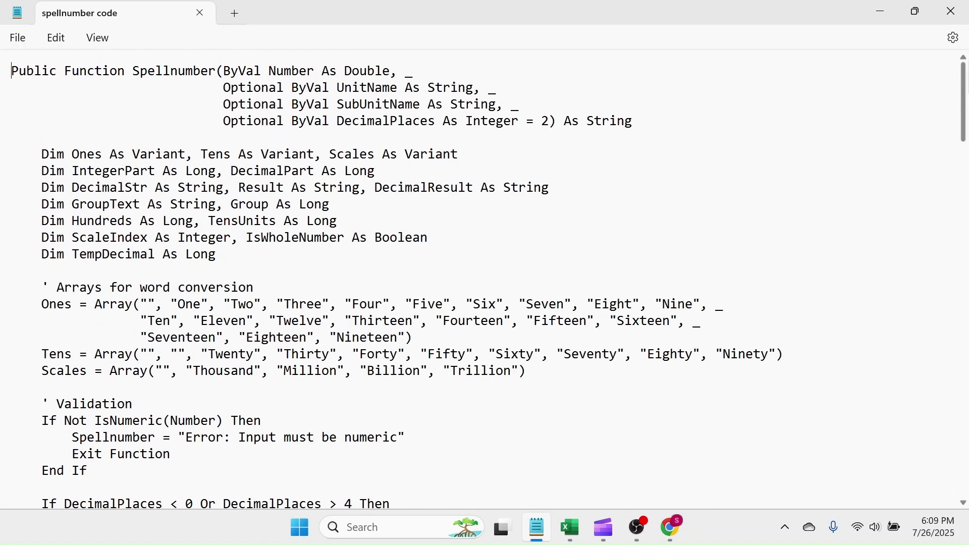
{"action": "left_click_drag", "start_coordinate": [10, 67], "coordinate": [216, 532]}
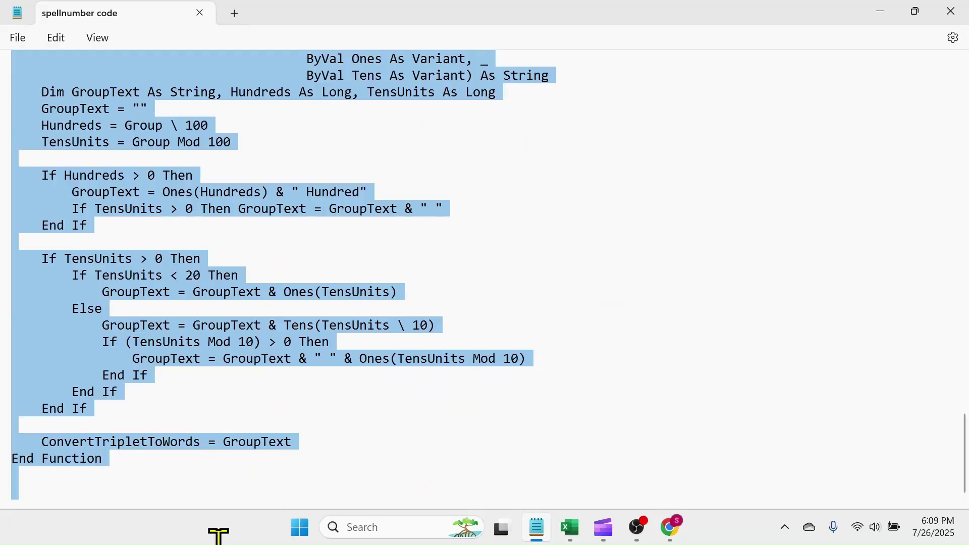
{"action": "right_click", "coordinate": [109, 278]}
{"action": "left_click", "coordinate": [177, 87]}
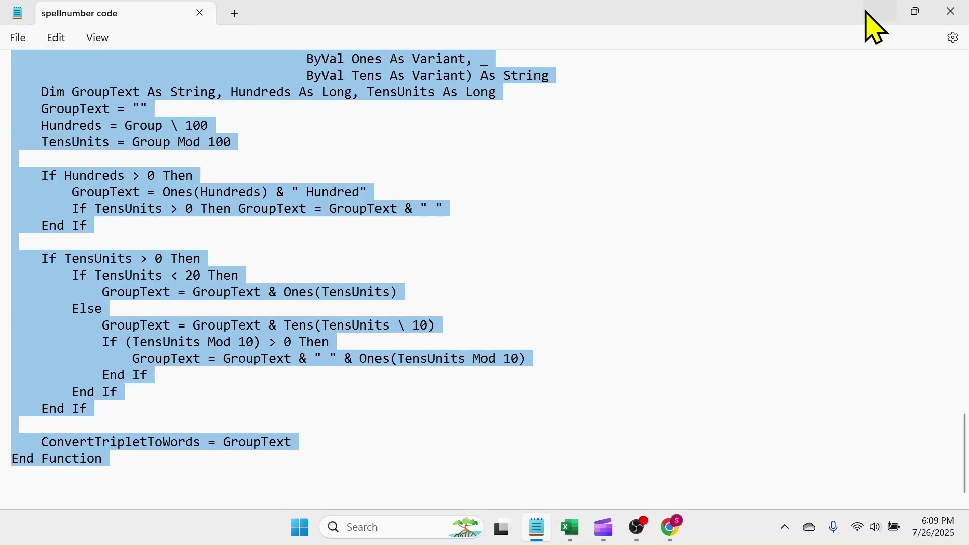
Open the Visual Basic editor from Excel's Developer tab.
{"action": "left_click", "coordinate": [570, 528]}
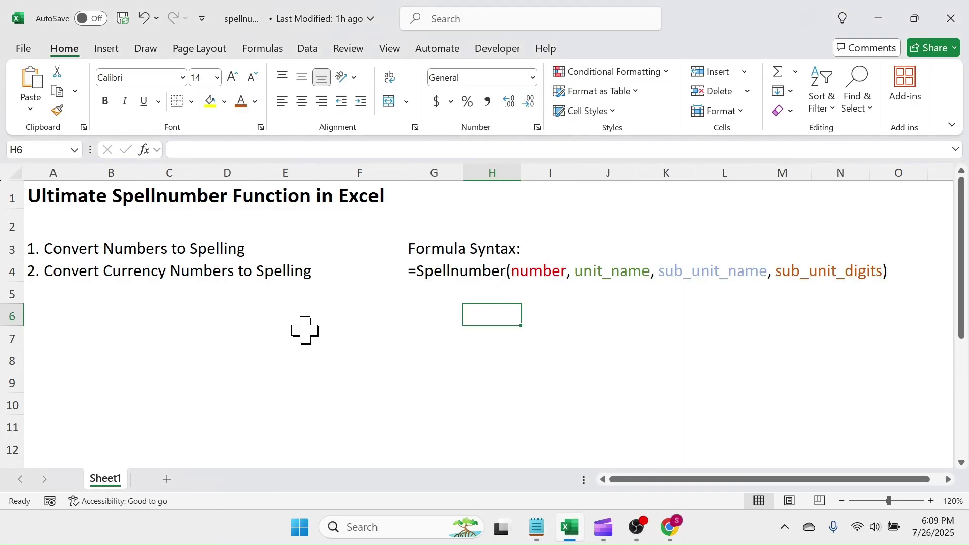
{"action": "left_click", "coordinate": [497, 48]}
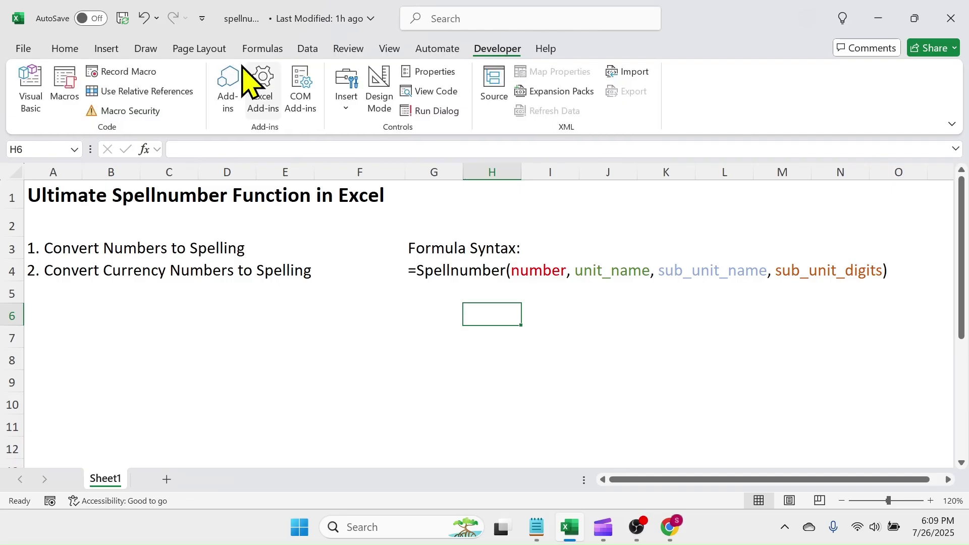
{"action": "left_click", "coordinate": [29, 94]}
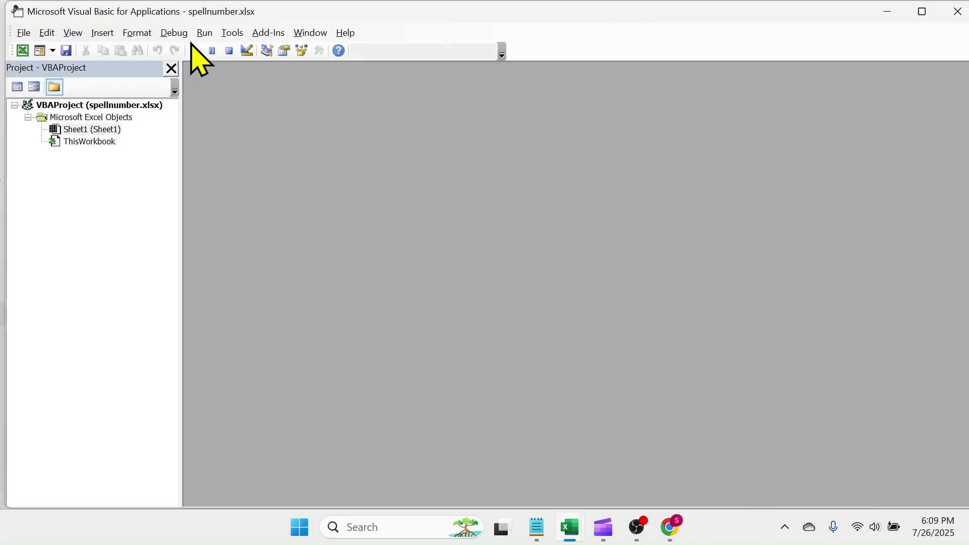
Insert a new module, paste the Spellnumber code into it, and close the editor.
{"action": "left_click", "coordinate": [104, 33]}
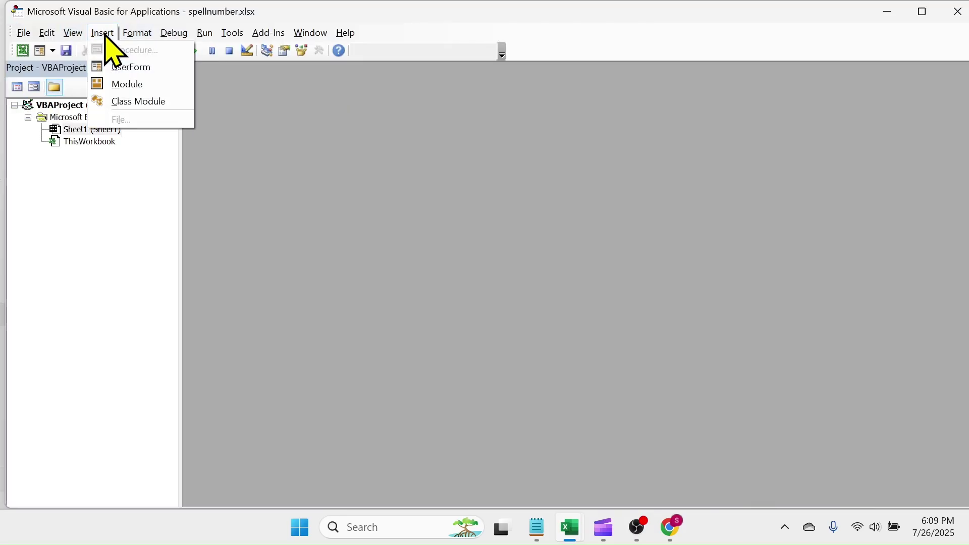
{"action": "left_click", "coordinate": [117, 83]}
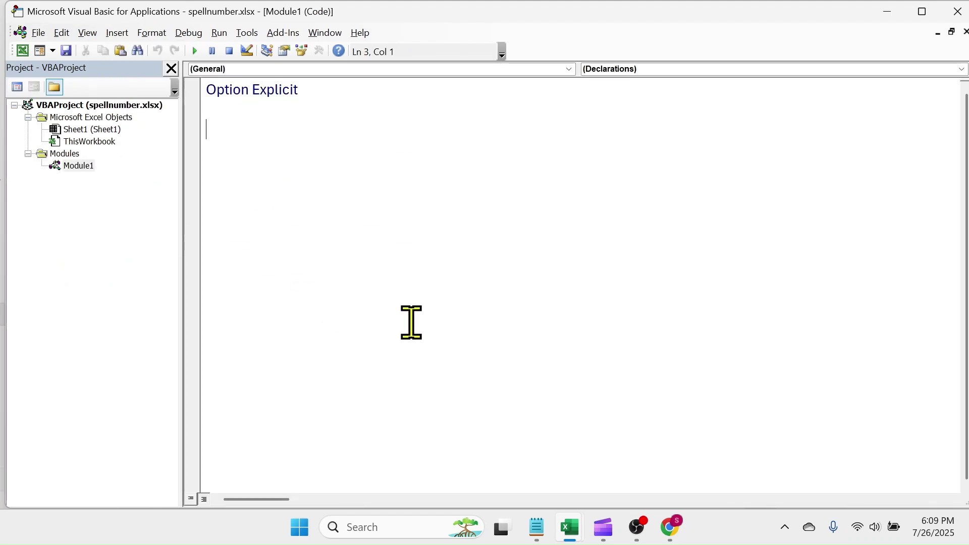
{"action": "right_click", "coordinate": [303, 130]}
{"action": "left_click", "coordinate": [353, 174]}
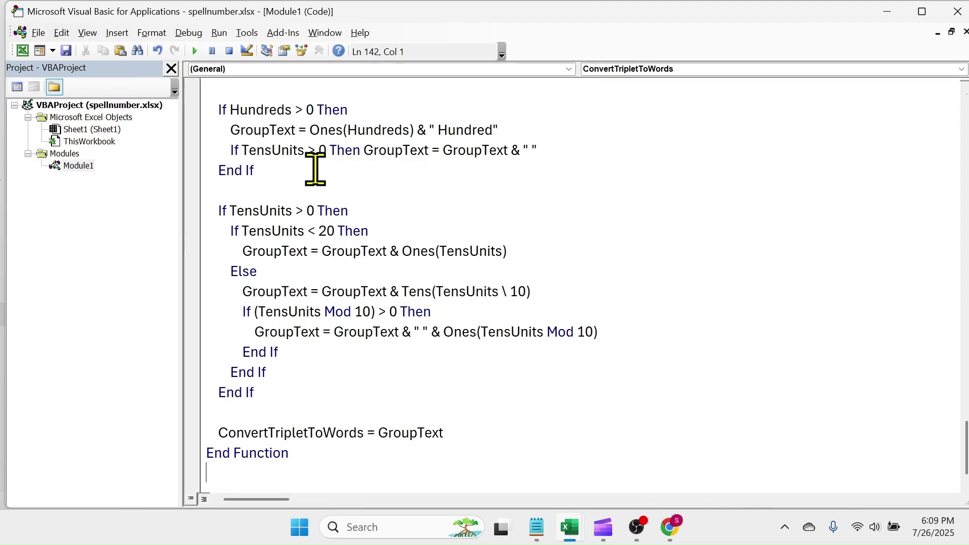
{"action": "left_click", "coordinate": [956, 9]}
Enter 123.88 in C7 and =Spellnumber(C7) in D7.
{"action": "left_click", "coordinate": [350, 345]}
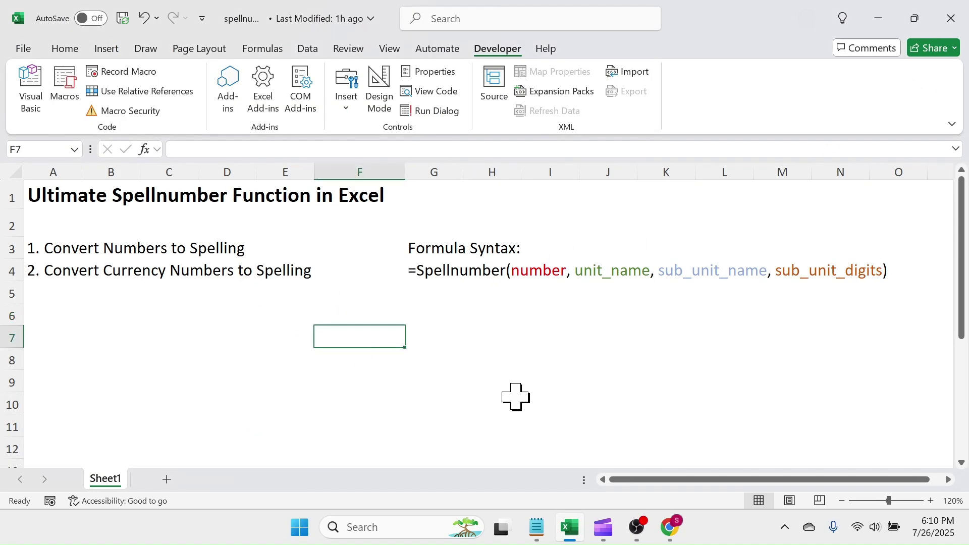
{"action": "type", "text": "=spe"}
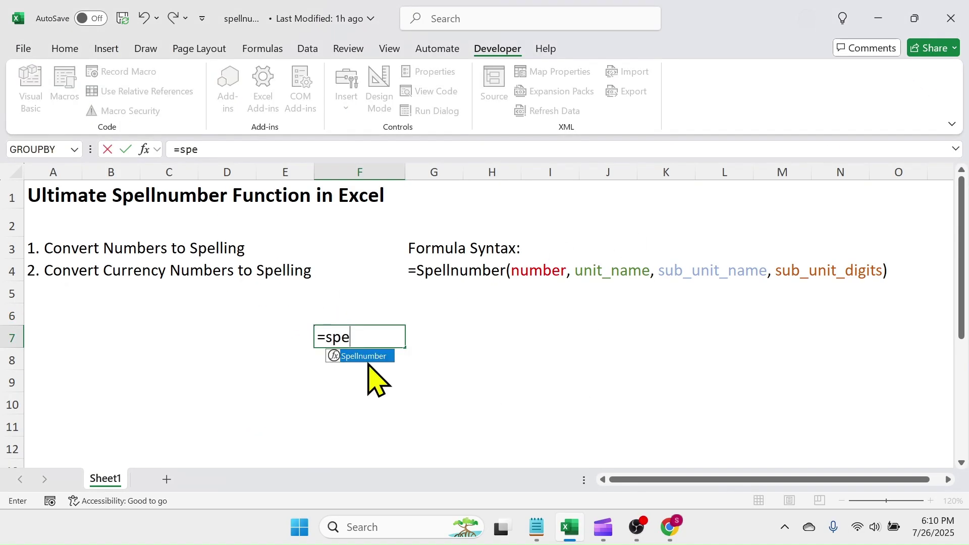
{"action": "key", "text": "Escape"}
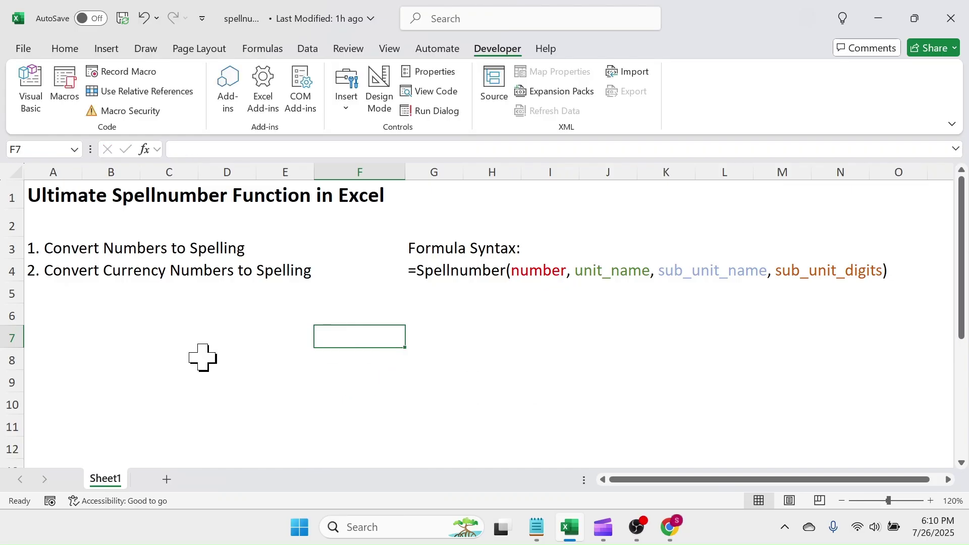
{"action": "left_click", "coordinate": [189, 339]}
{"action": "type", "text": "123"}
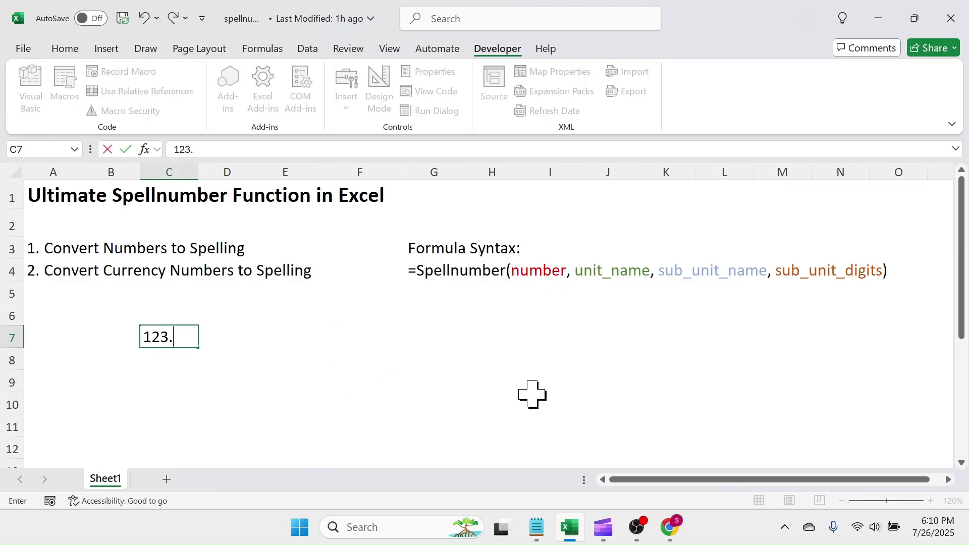
{"action": "type", "text": ".88"}
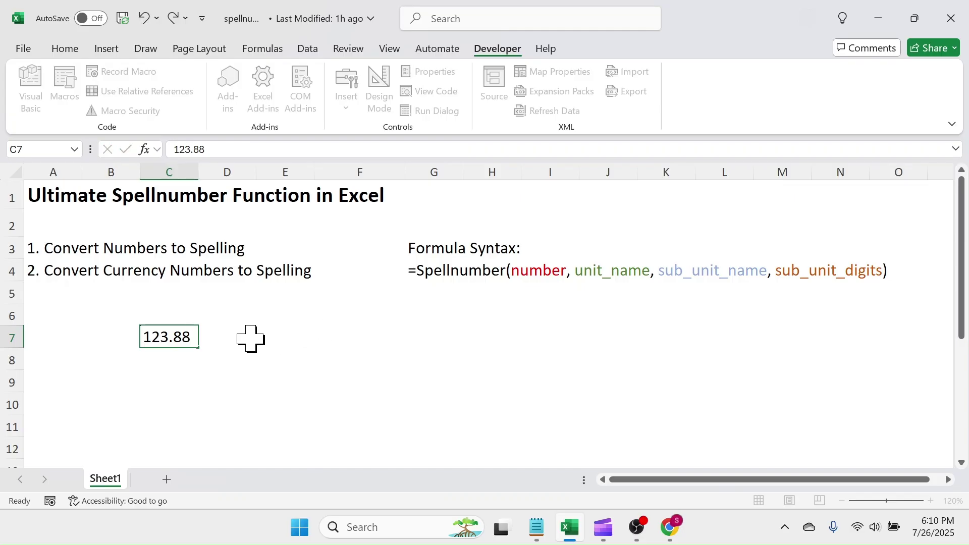
{"action": "key", "text": "Tab"}
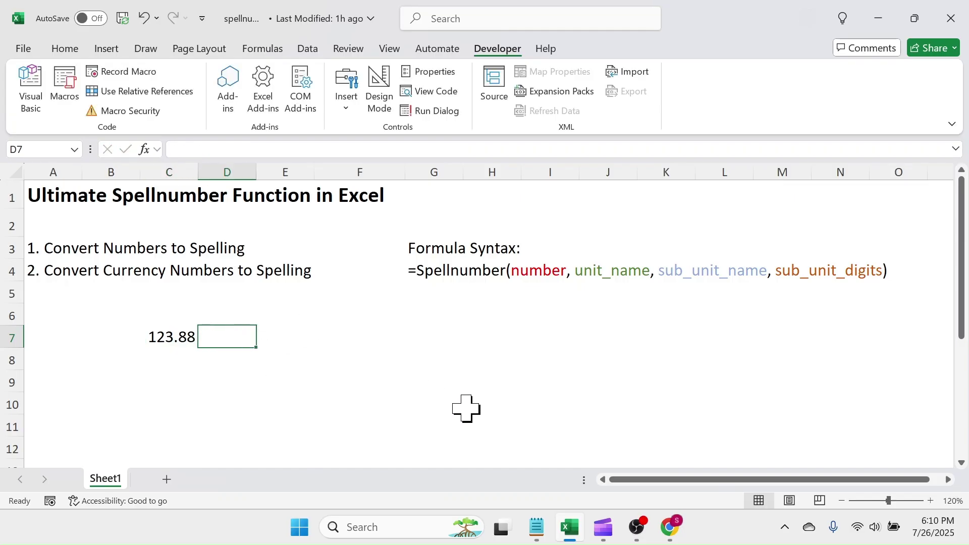
{"action": "type", "text": "=spell"}
{"action": "key", "text": "Tab"}
{"action": "key", "text": "Left"}
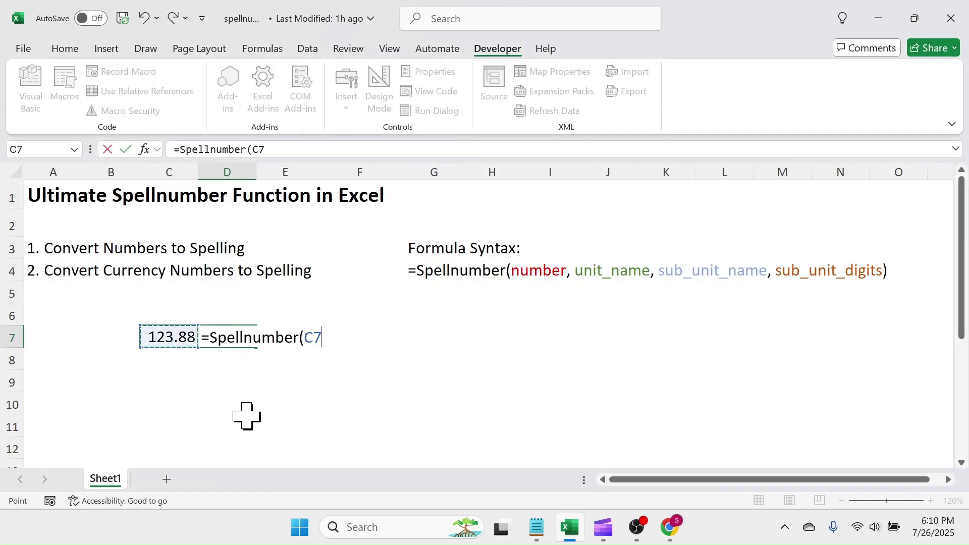
{"action": "key", "text": "Return"}
Enter 120.987 in C9 and format it to show three decimals.
{"action": "key", "text": "Down"}
{"action": "key", "text": "Left"}
{"action": "type", "text": "120.9"}
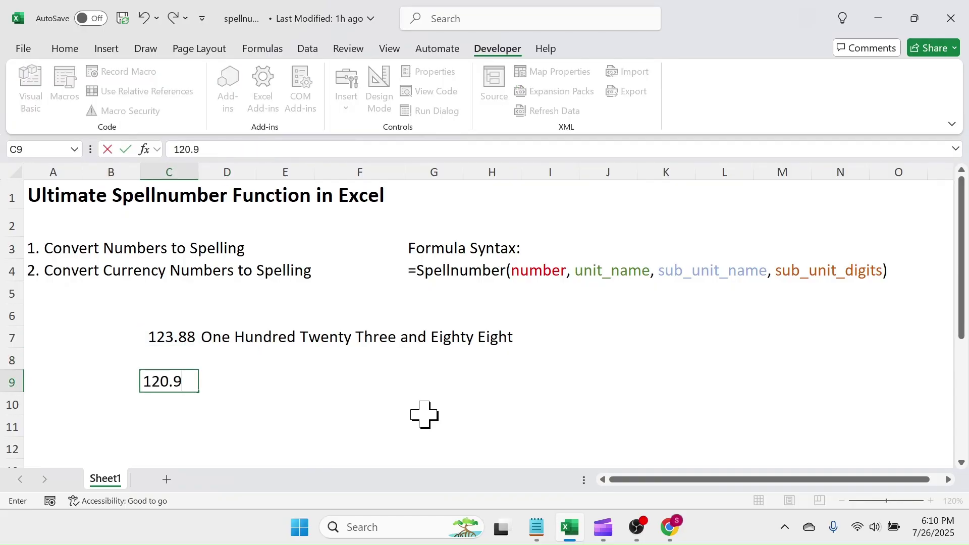
{"action": "type", "text": "87"}
{"action": "key", "text": "Return"}
{"action": "key", "text": "Up"}
{"action": "left_click", "coordinate": [65, 47]}
{"action": "left_click", "coordinate": [508, 101]}
Enter =Spellnumber(C9,"Omani Riyal","Baisa",3) in D9.
{"action": "key", "text": "Right"}
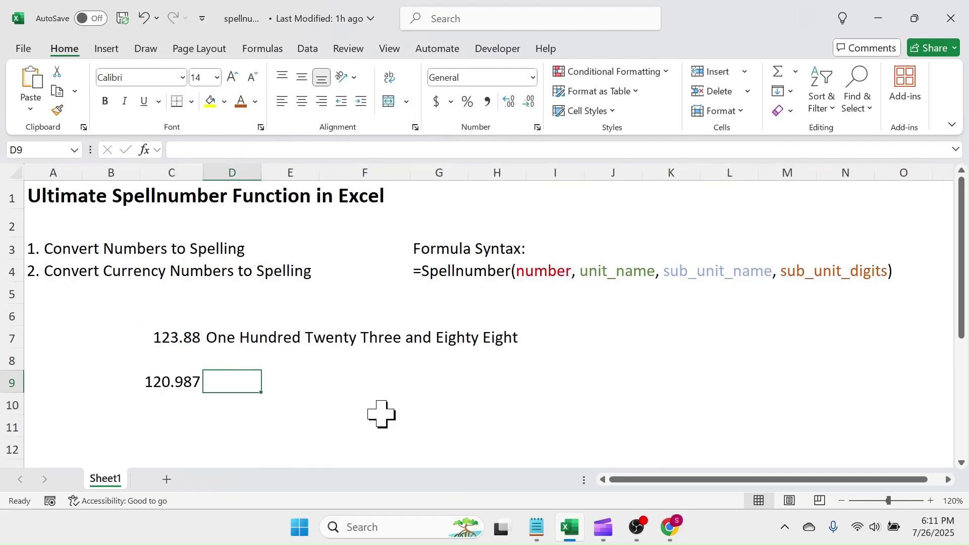
{"action": "type", "text": "=spell"}
{"action": "key", "text": "Tab"}
{"action": "left_click", "coordinate": [182, 385]}
{"action": "type", "text": ",\"Omani Riyal\",\"Baisa\",3)"}
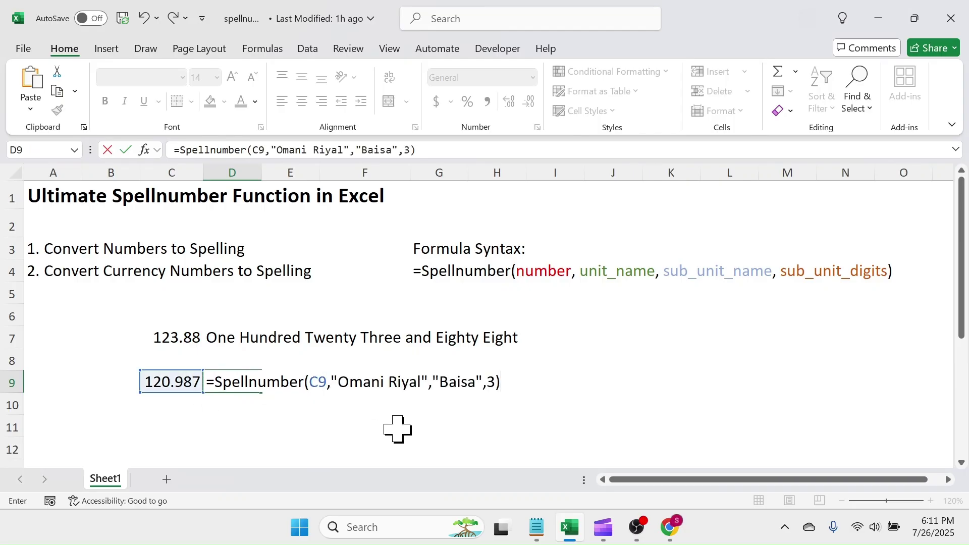
{"action": "key", "text": "Return"}
{"action": "left_click", "coordinate": [731, 338]}
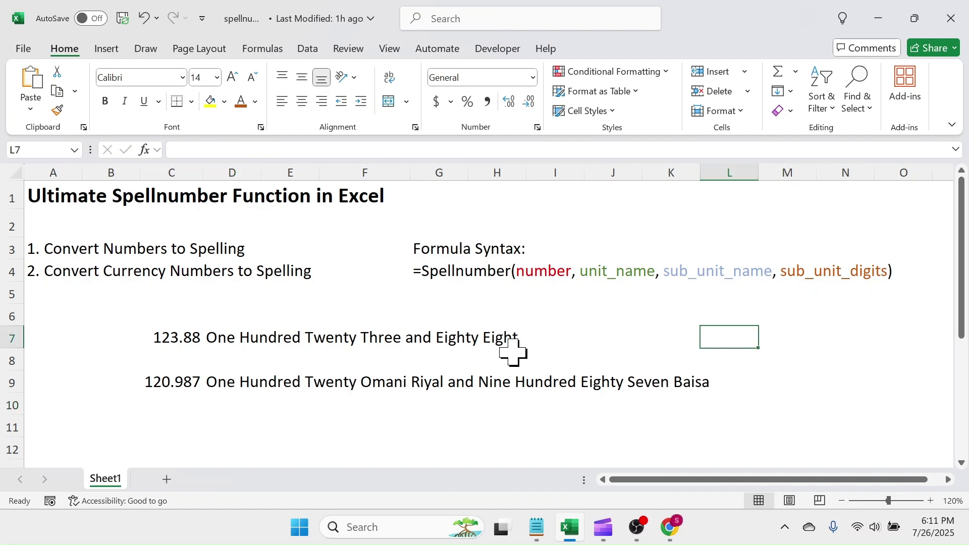
Save the workbook to the Desktop as spellnumber in Excel Macro-Enabled Workbook (*.xlsm) format.
{"action": "left_click", "coordinate": [23, 48]}
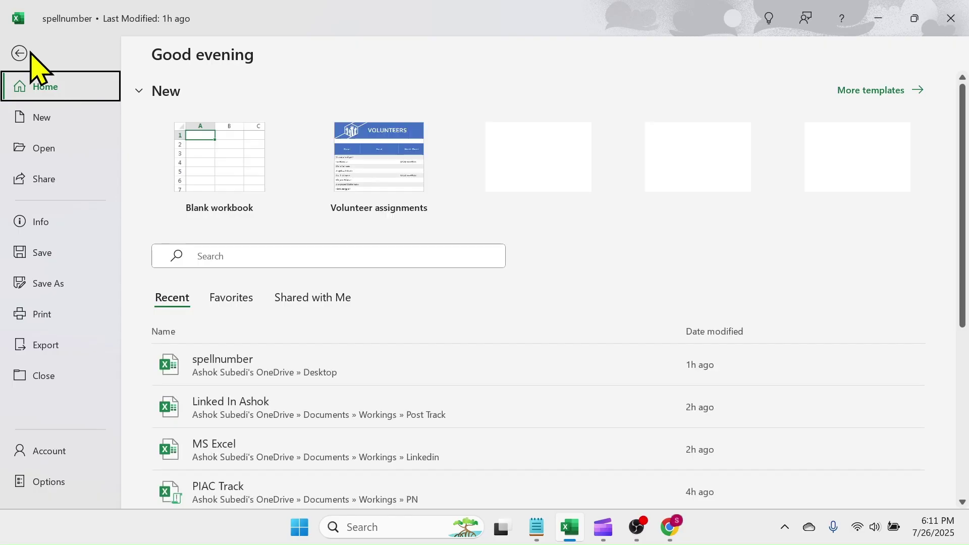
{"action": "left_click", "coordinate": [50, 284]}
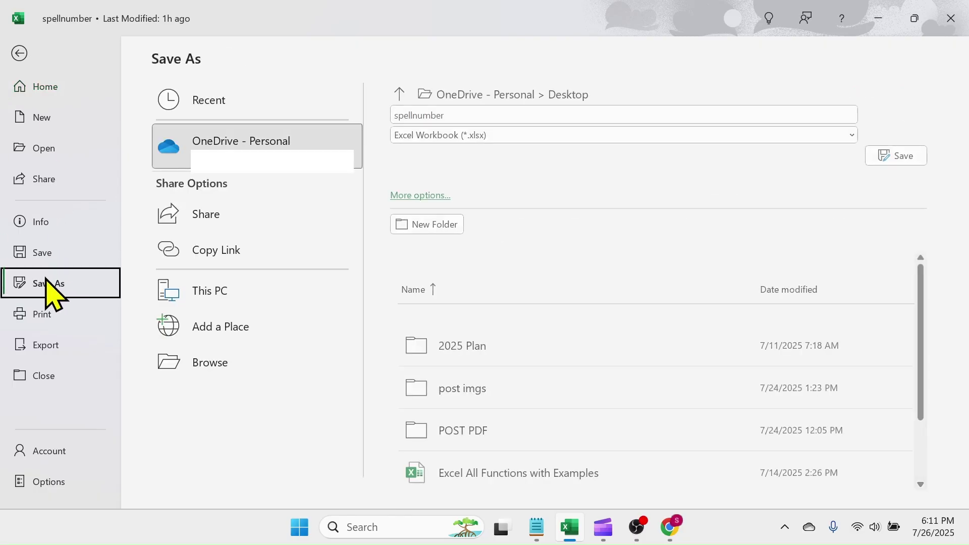
{"action": "left_click", "coordinate": [430, 140]}
{"action": "left_click", "coordinate": [442, 167]}
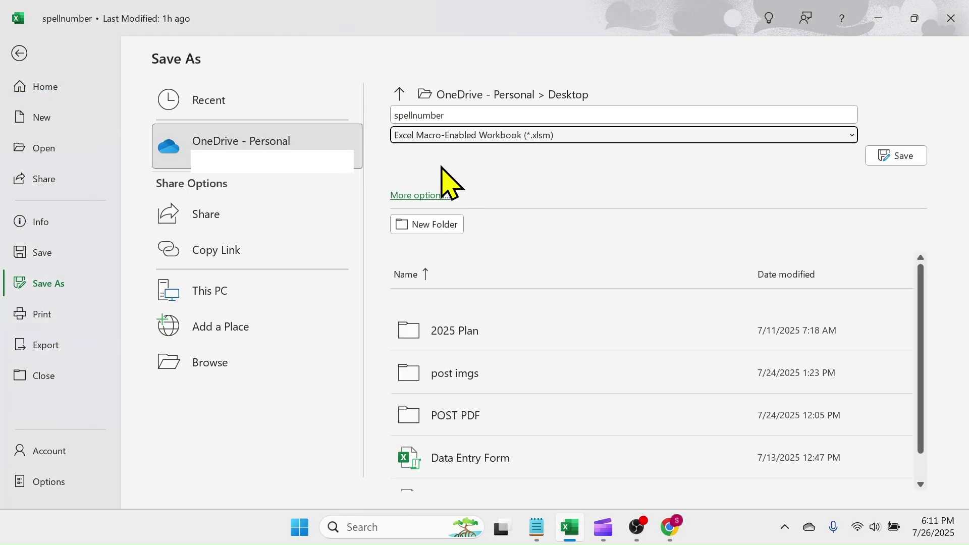
{"action": "left_click", "coordinate": [201, 367]}
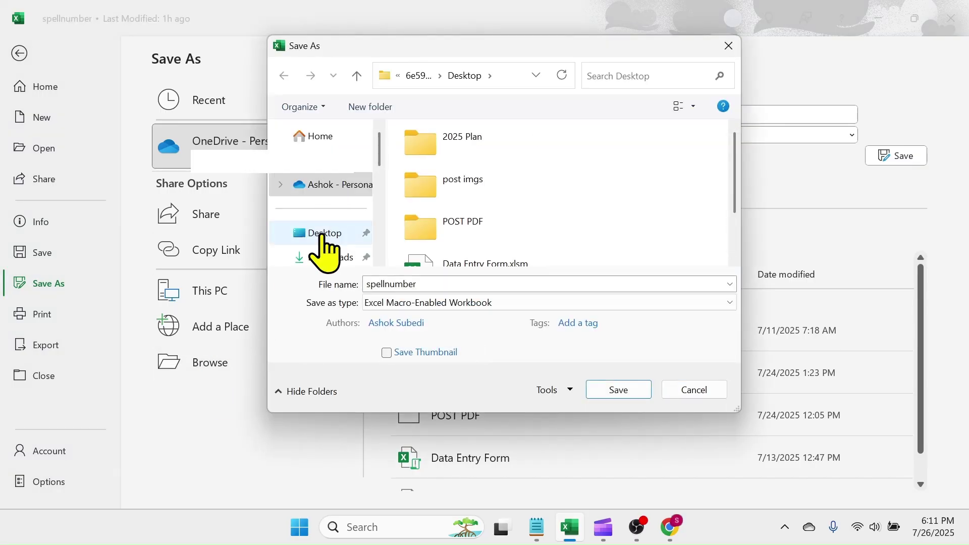
{"action": "left_click", "coordinate": [321, 238]}
{"action": "left_click", "coordinate": [637, 392]}
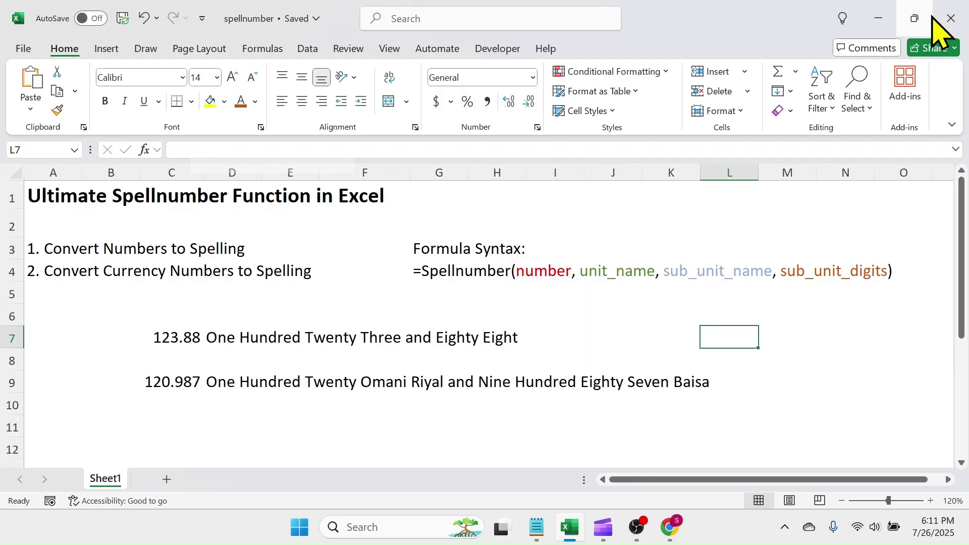
Close Excel, reopen spellnumber from the desktop, and confirm =spell still suggests Spellnumber.
{"action": "left_click", "coordinate": [956, 7]}
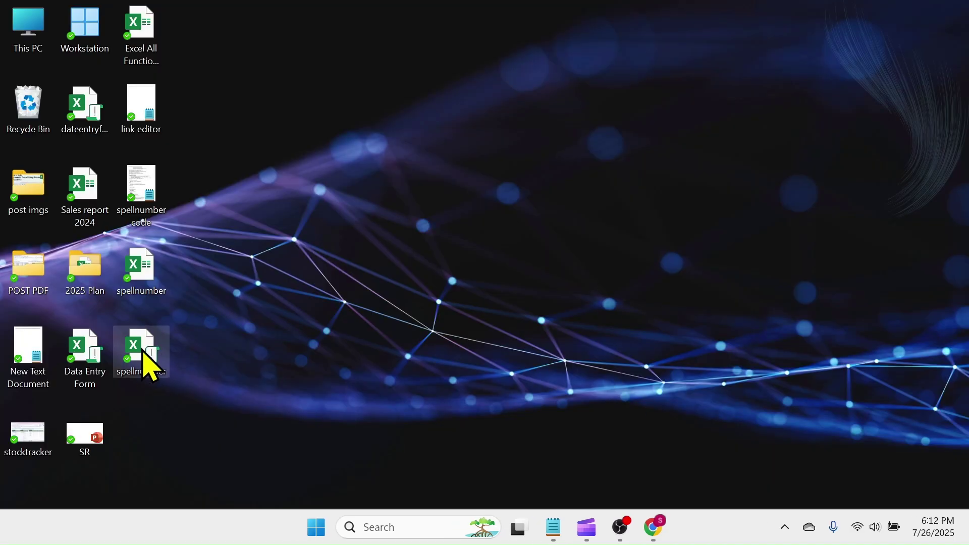
{"action": "double_click", "coordinate": [147, 363]}
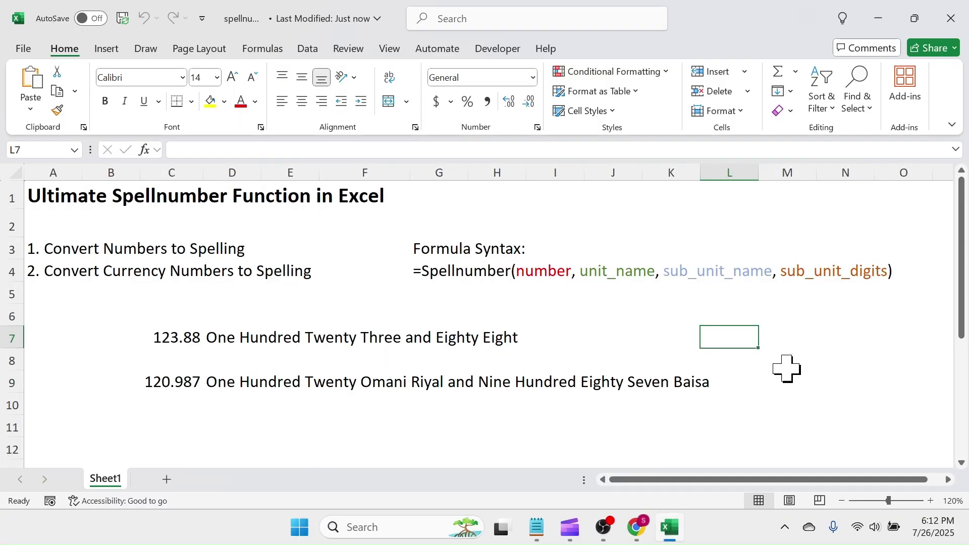
{"action": "type", "text": "=spell"}
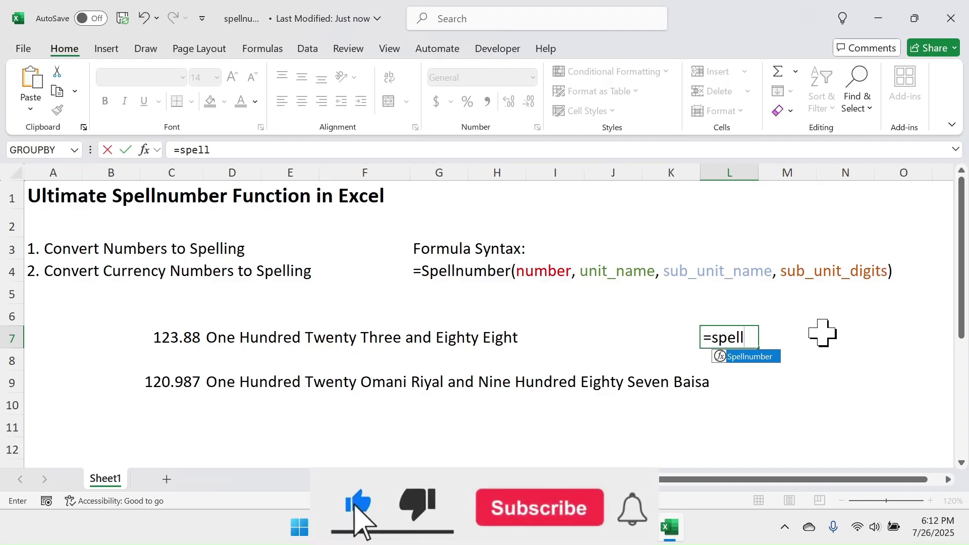
{"action": "key", "text": "Escape"}
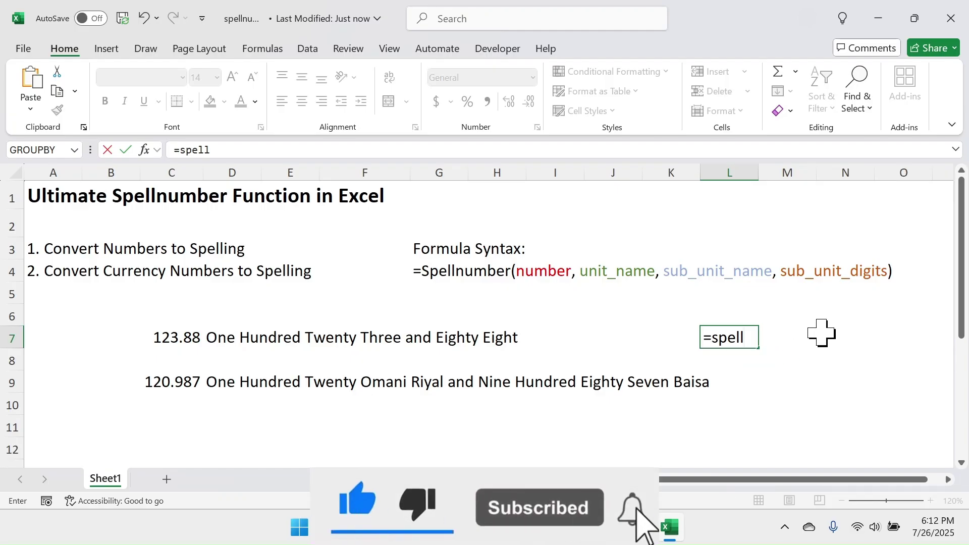
{"action": "key", "text": "Escape"}
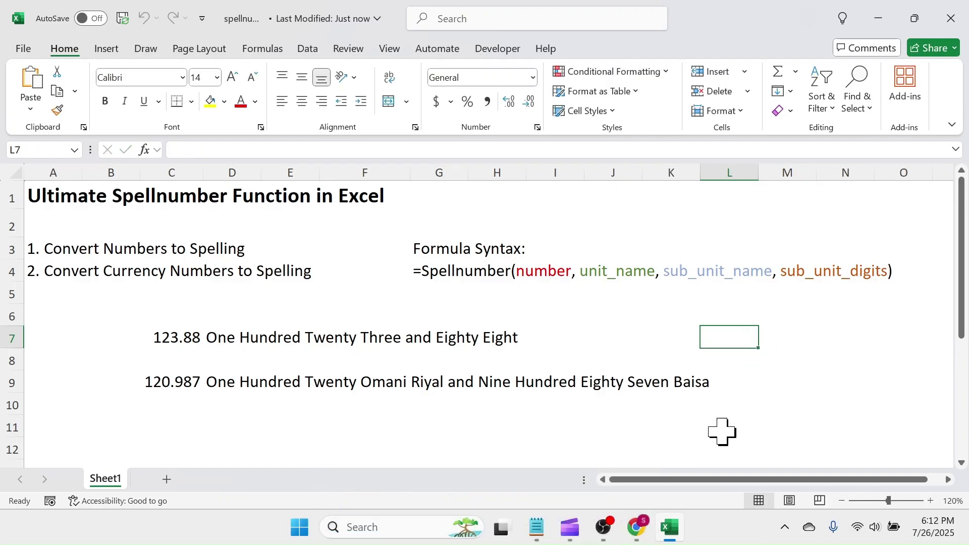